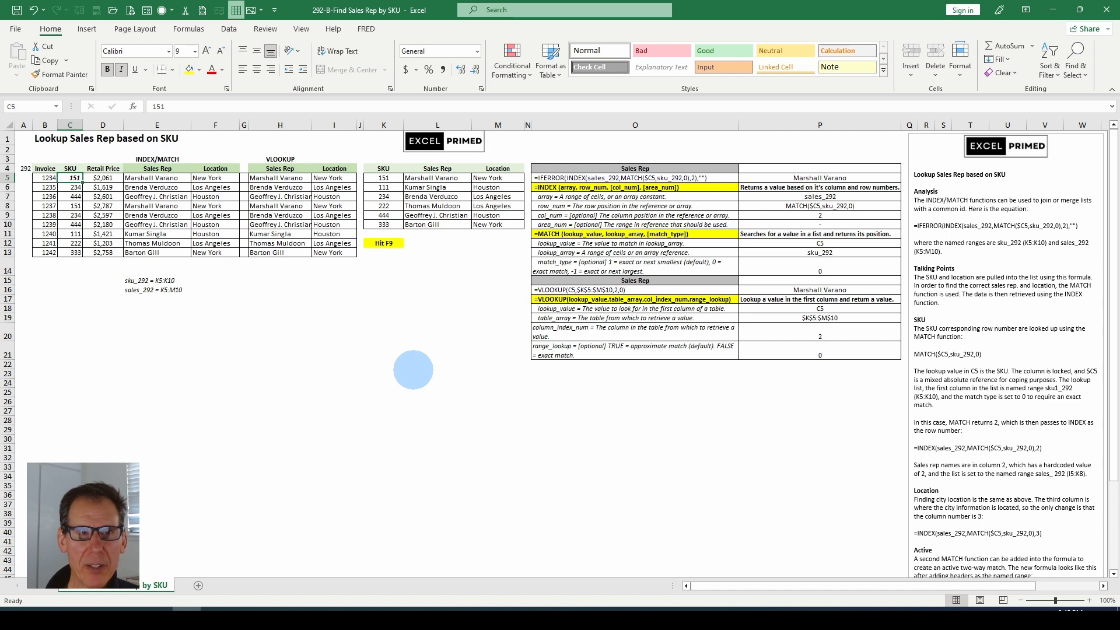
# Inspect the lookup formulas in the INDEX/MATCH, VLOOKUP, explanation, named-range note and sample-data cells.
pyautogui.hotkey('ctrl', 'b')
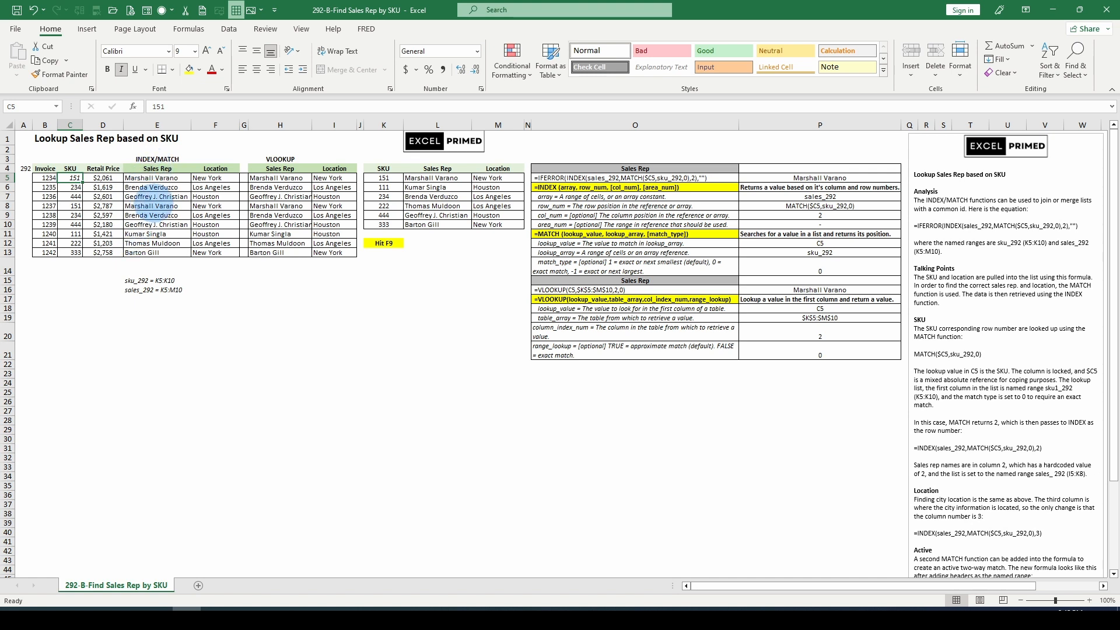
pyautogui.click(153, 179)
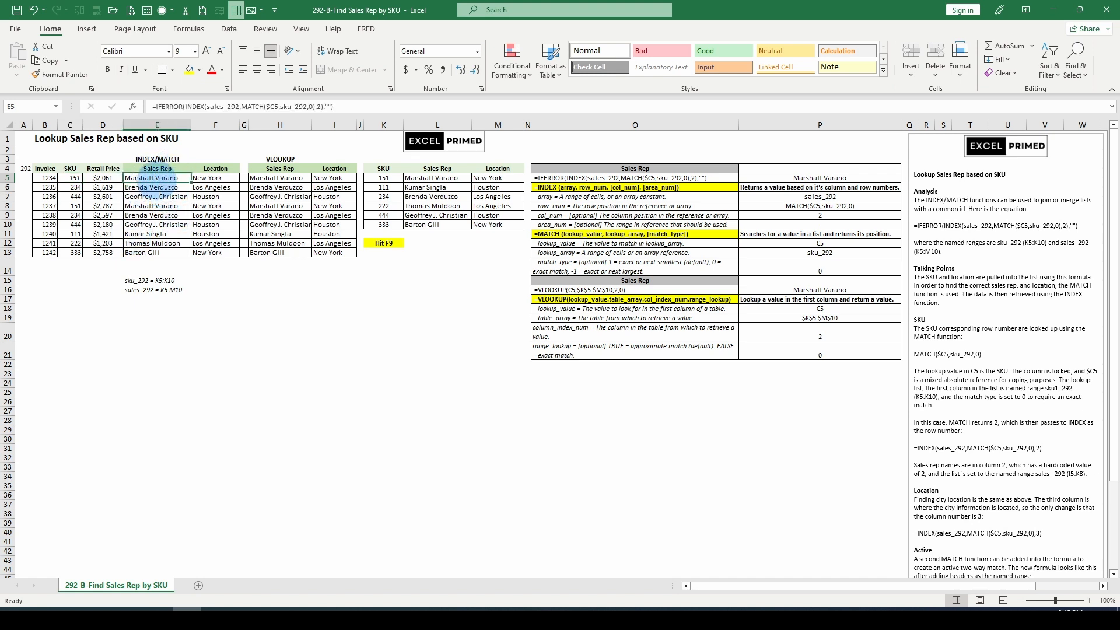
pyautogui.click(274, 177)
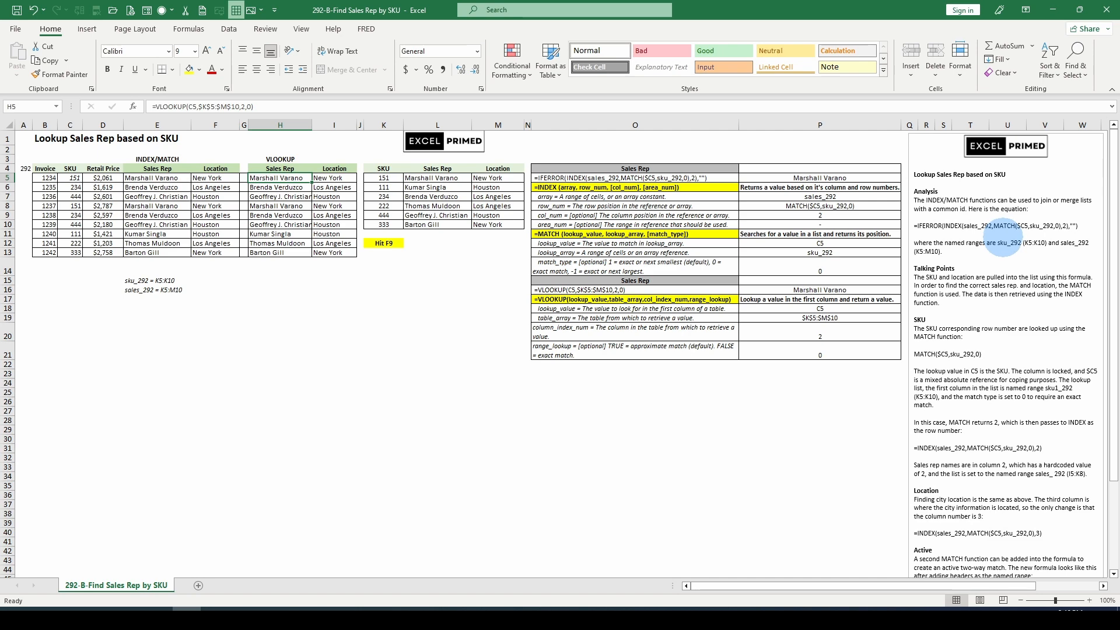
pyautogui.scroll(-5, 991, 409)
pyautogui.scroll(5, 991, 408)
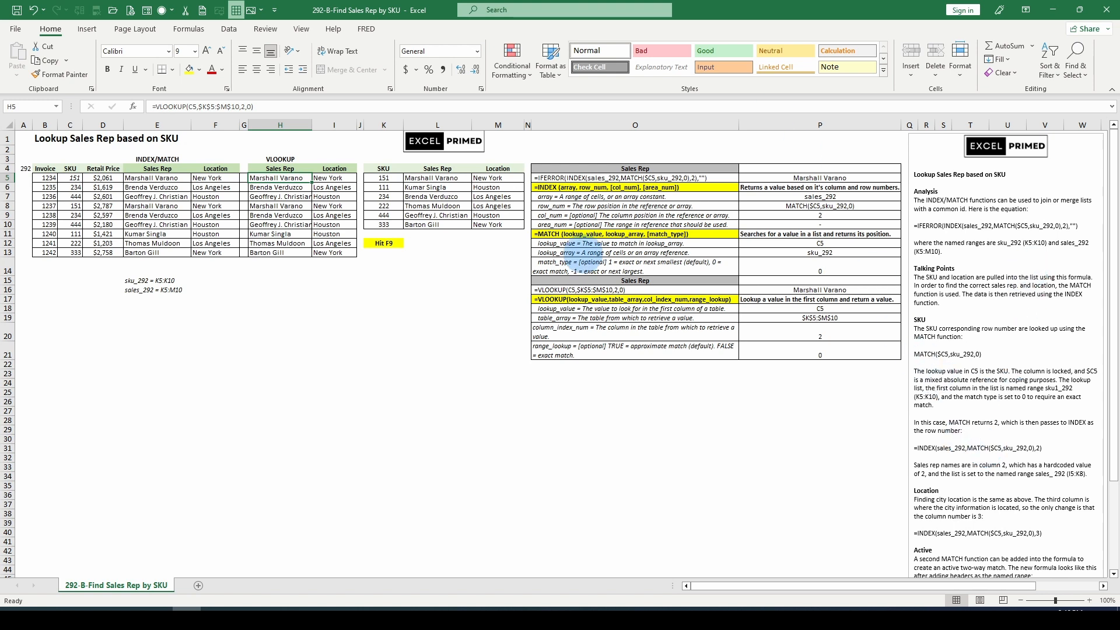
pyautogui.click(589, 178)
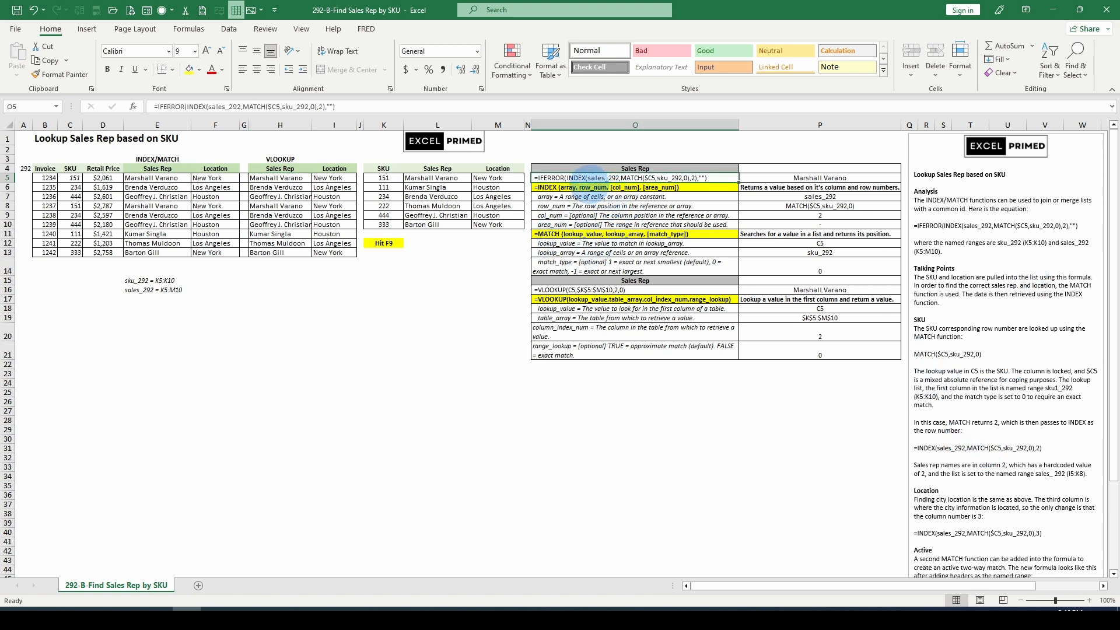
pyautogui.click(149, 282)
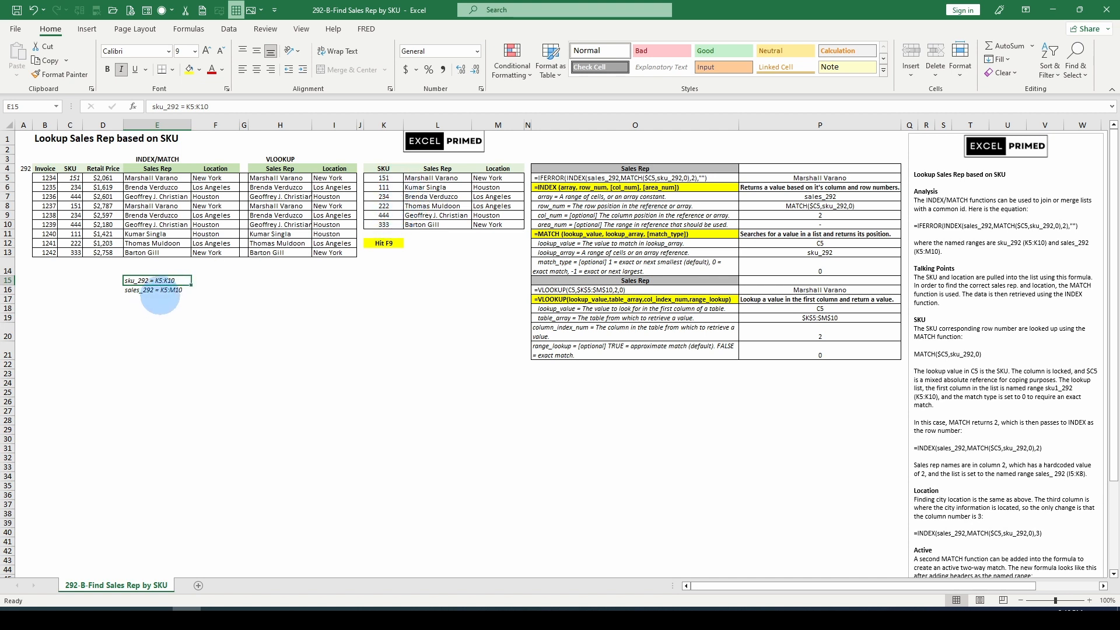
pyautogui.click(152, 289)
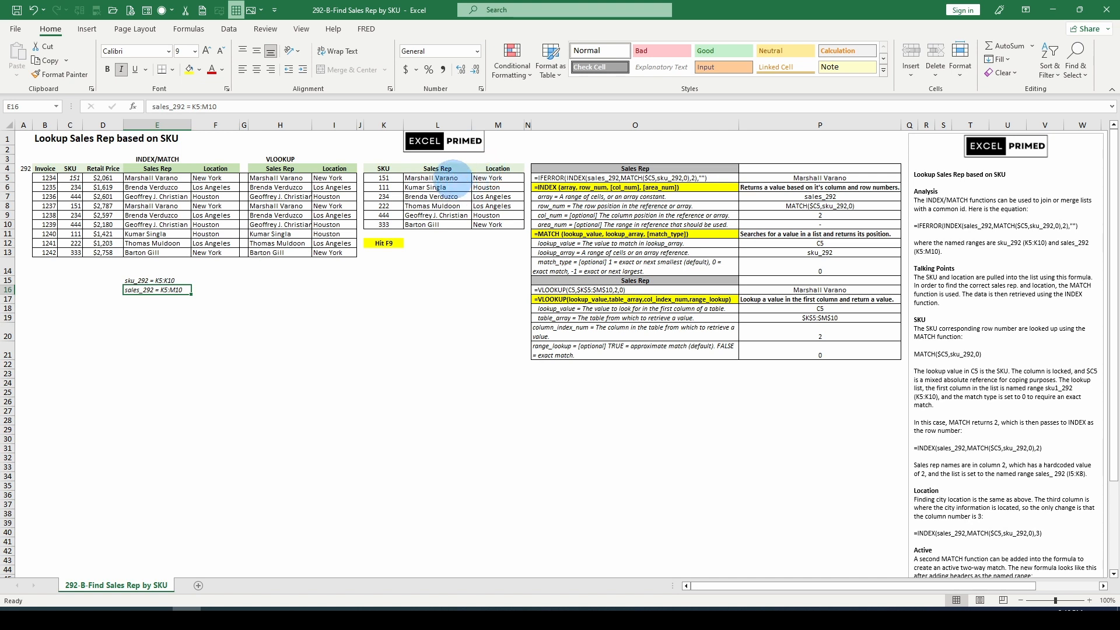
pyautogui.click(490, 225)
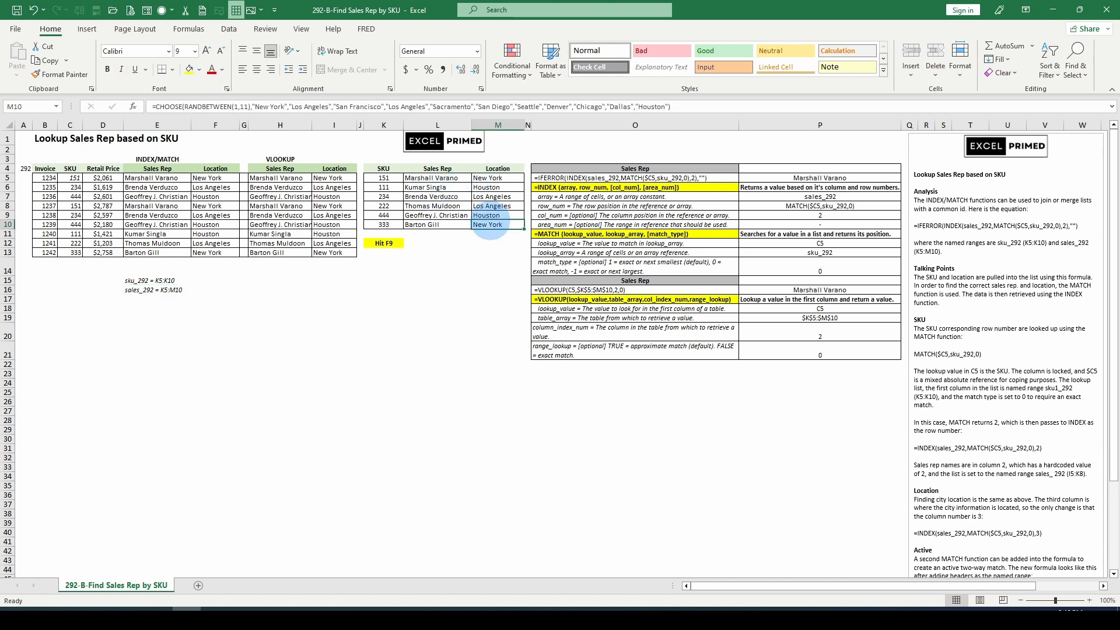
pyautogui.click(397, 178)
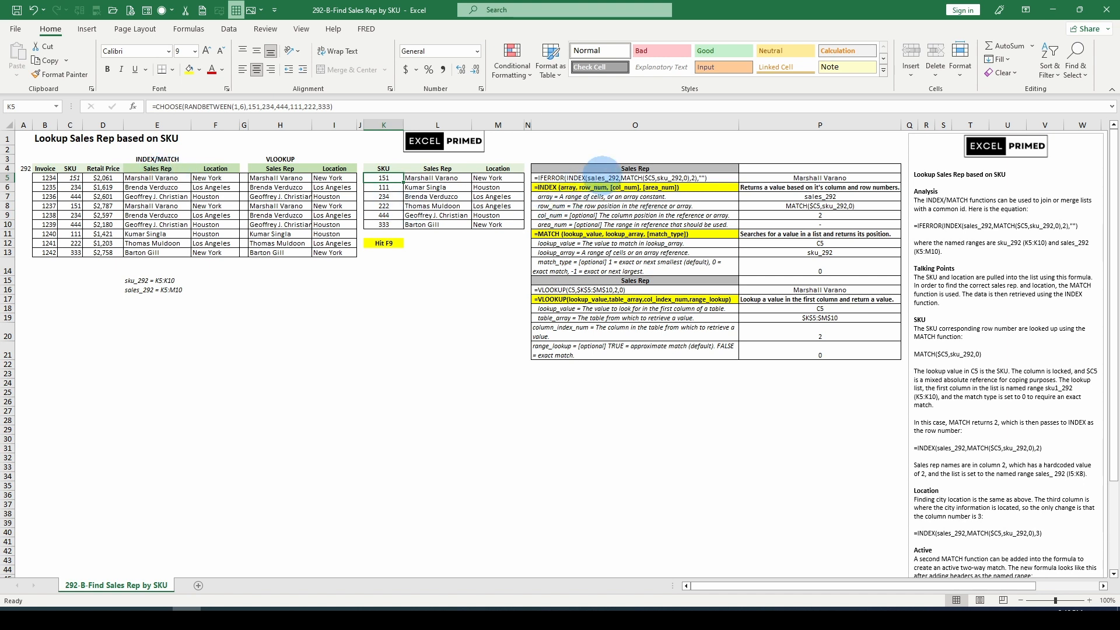
pyautogui.click(579, 178)
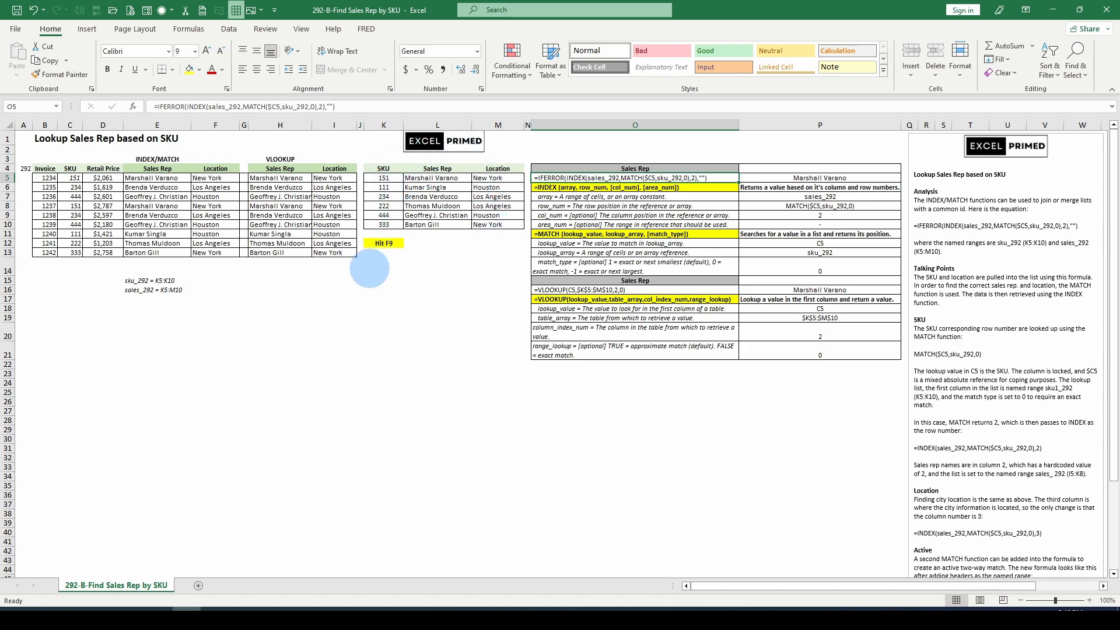
# Recalculate the workbook several times to regenerate the random SKUs, sales reps and locations.
pyautogui.press('F9')
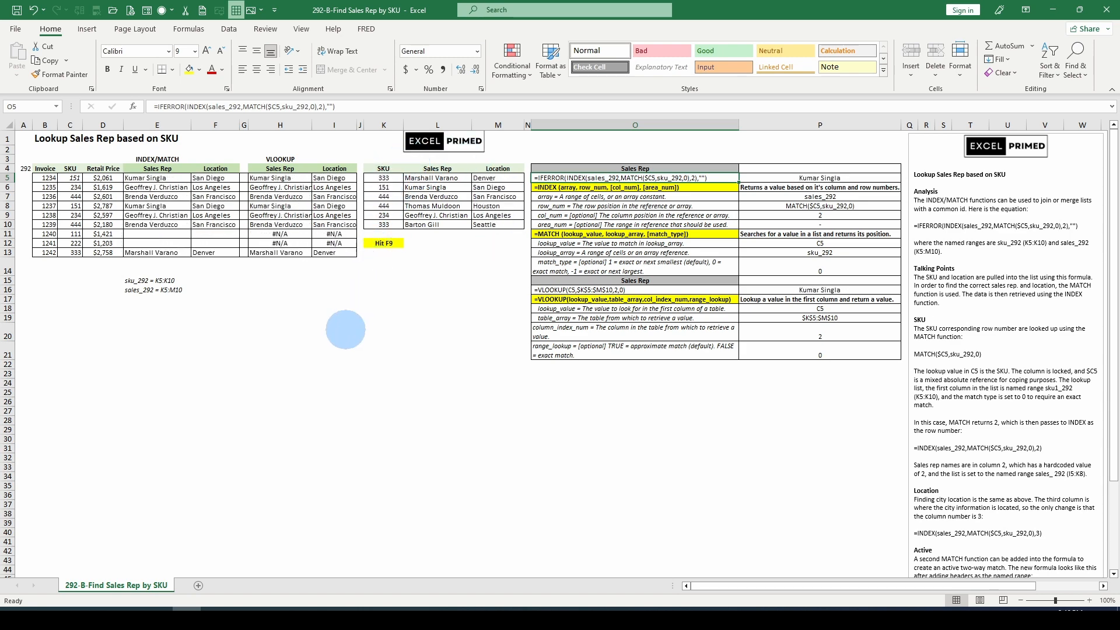
pyautogui.press('F9')
pyautogui.press('F9')
pyautogui.press('F9')
pyautogui.press('F9')
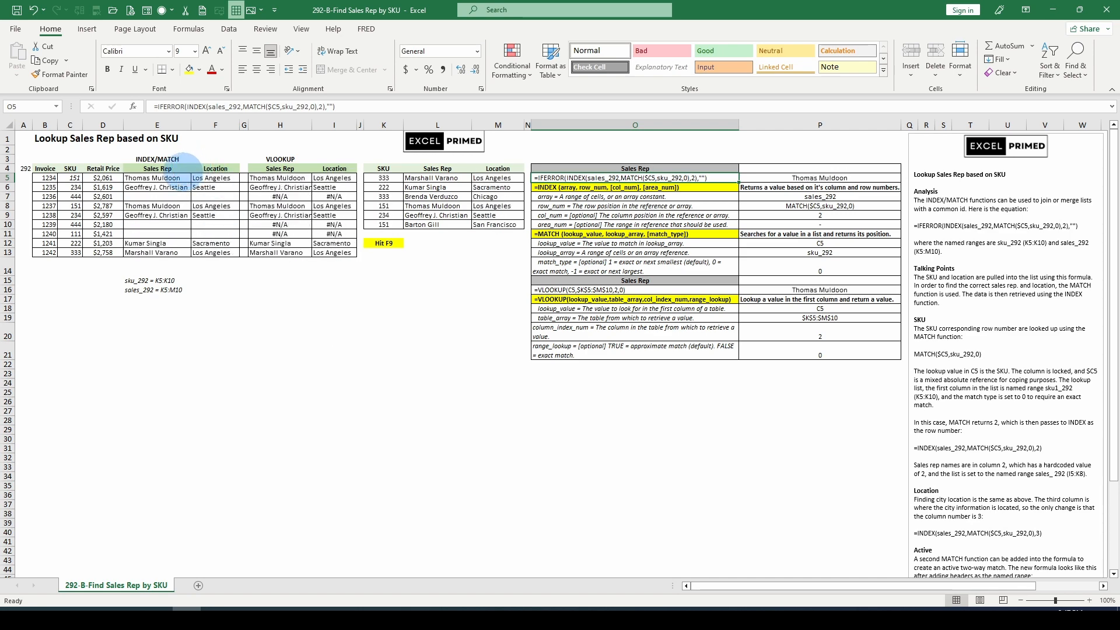
# Open the INDEX/MATCH formula in E5 for editing and highlight each of its arguments, leaving it unchanged.
pyautogui.click(169, 178)
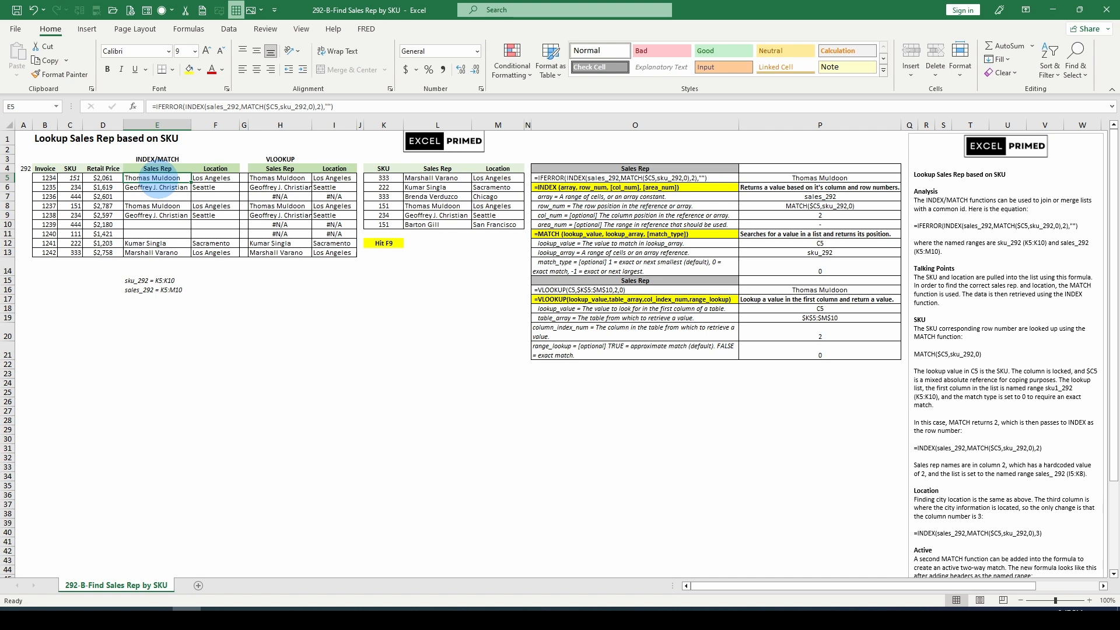
pyautogui.click(70, 178)
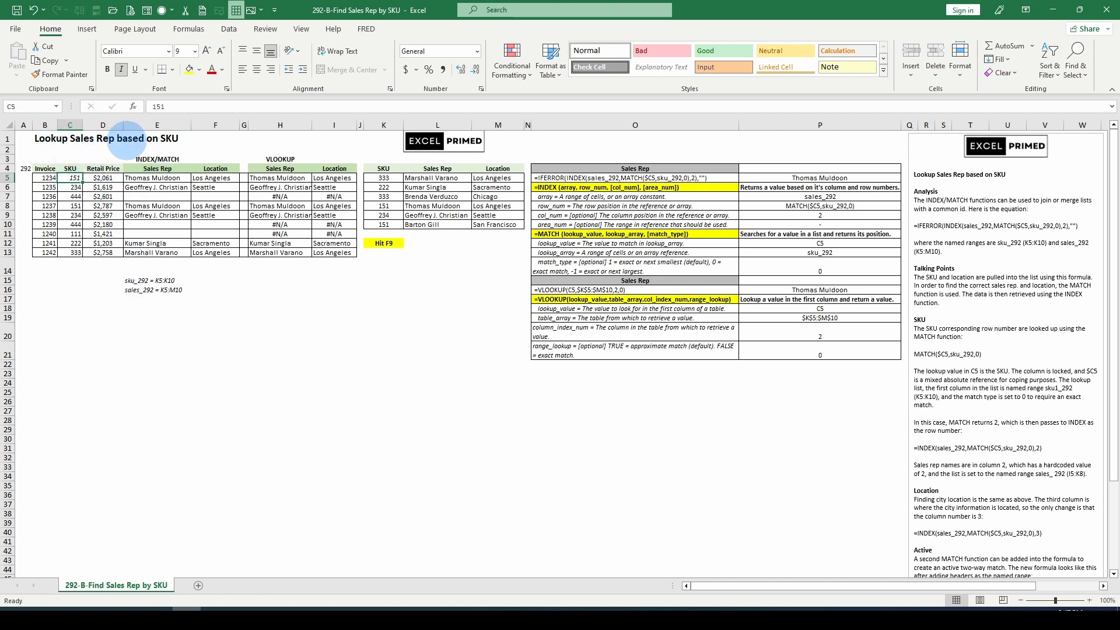
pyautogui.click(155, 178)
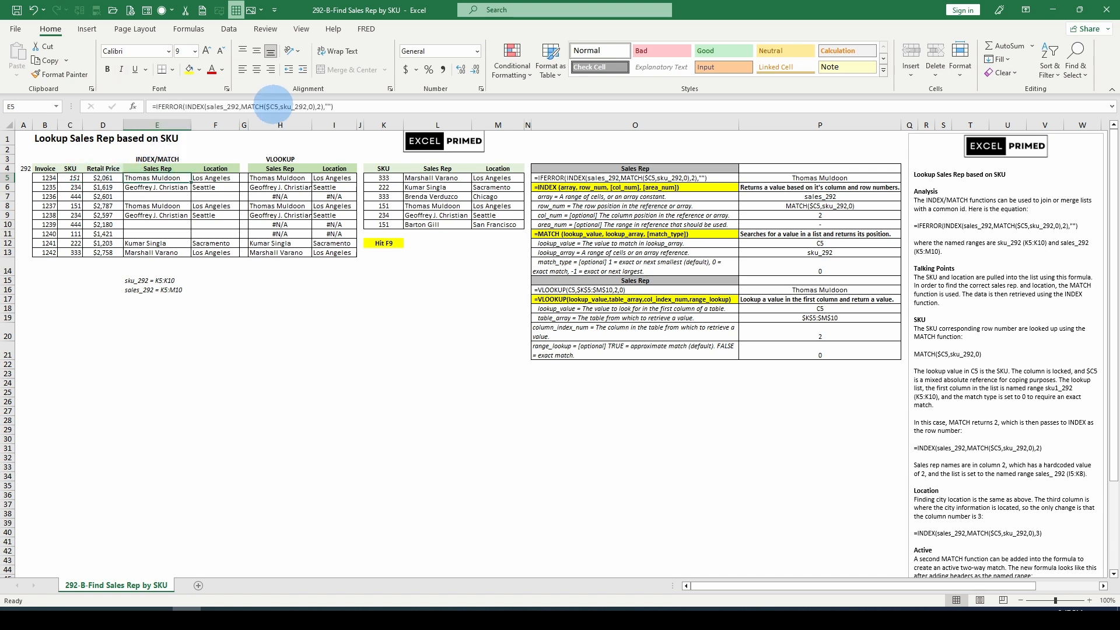
pyautogui.doubleClick(292, 107)
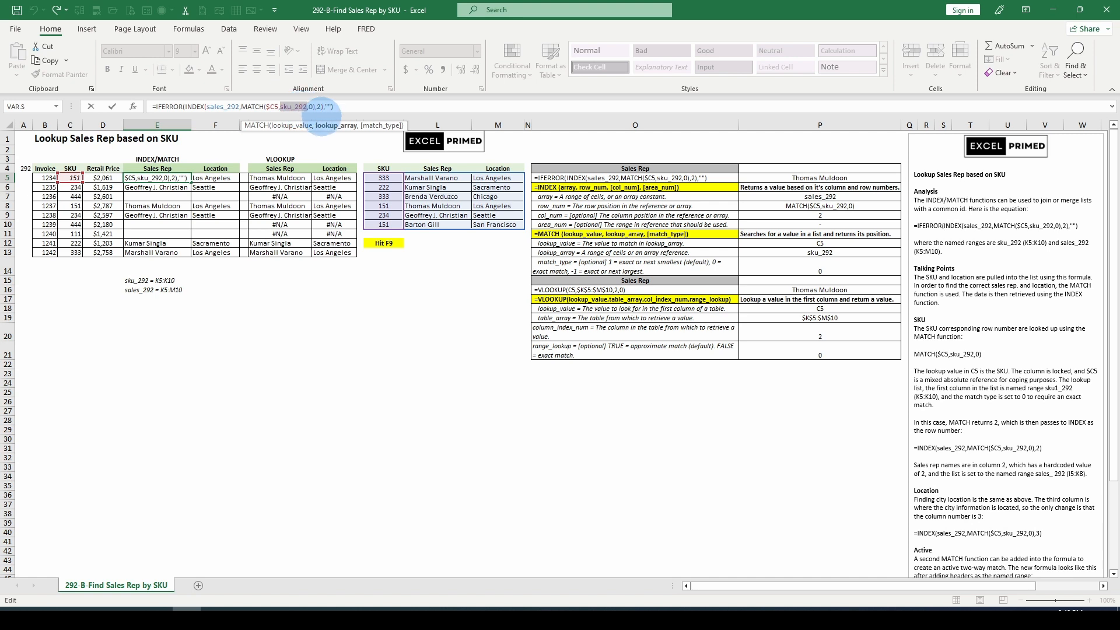
pyautogui.click(382, 125)
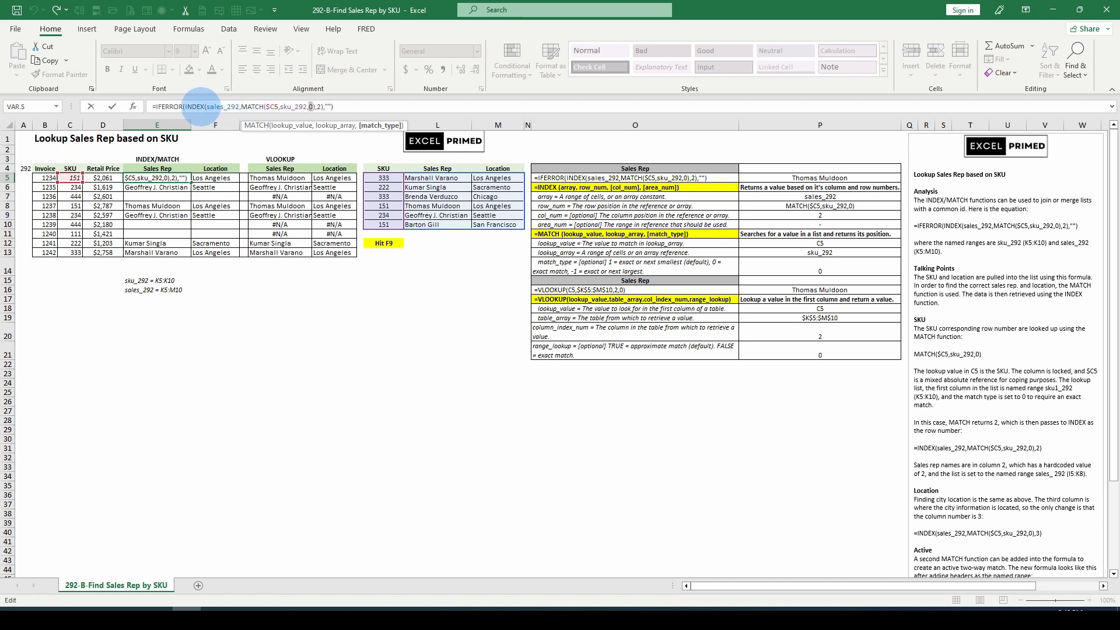
pyautogui.click(216, 107)
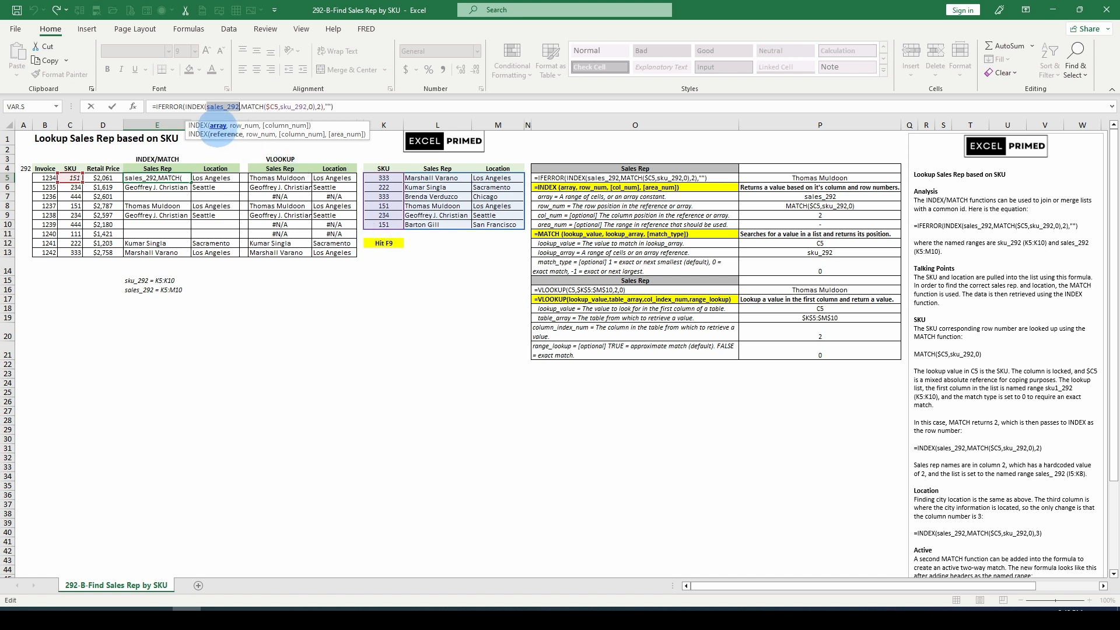
pyautogui.click(242, 126)
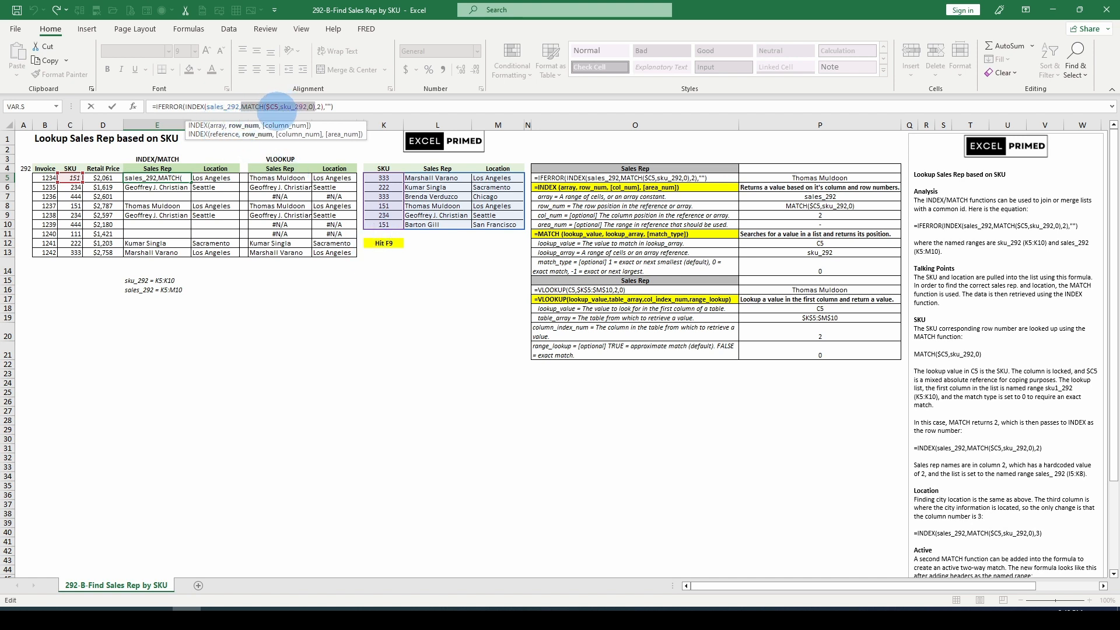
pyautogui.click(285, 126)
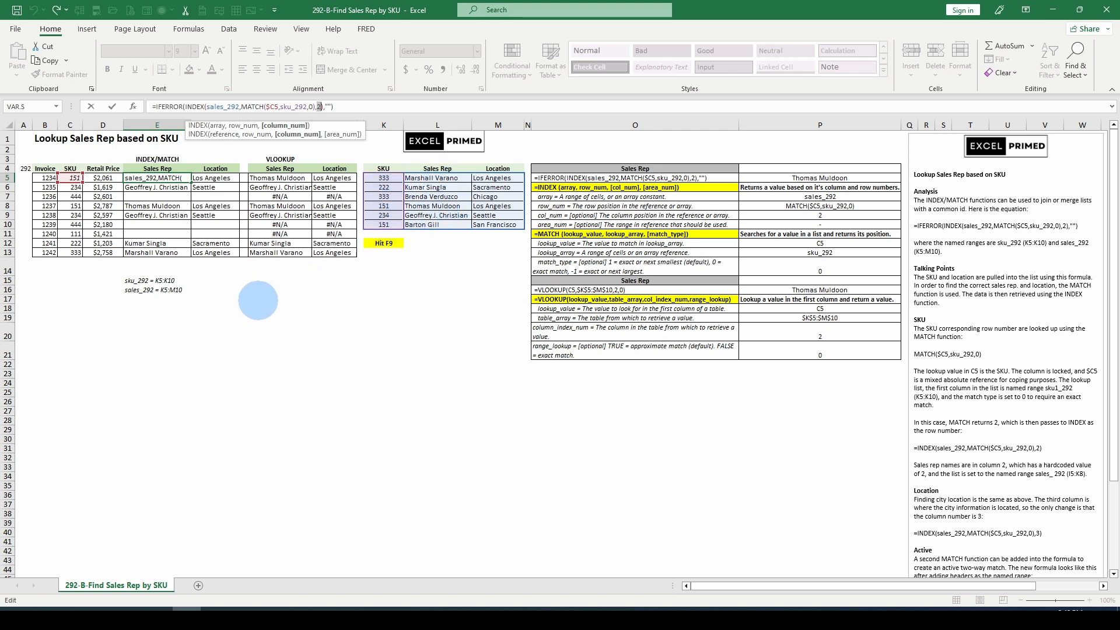
pyautogui.press('Escape')
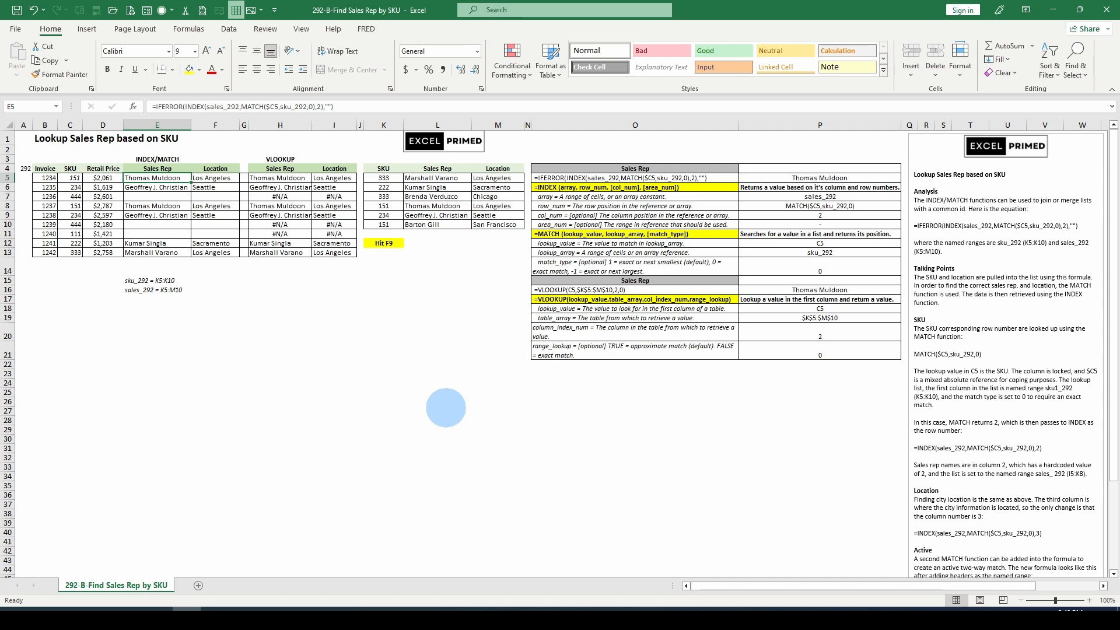
# Recalculate the workbook repeatedly to produce new random sample SKUs and lookup results.
pyautogui.press('F9')
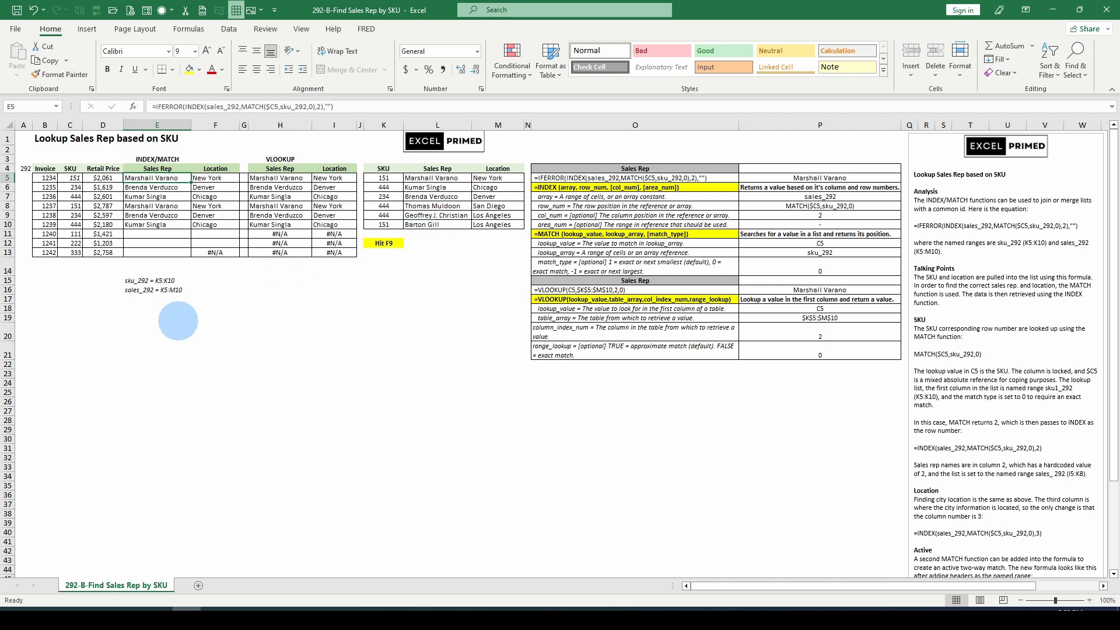
pyautogui.press('F9')
pyautogui.press('F9')
pyautogui.press('F9')
pyautogui.press('F9')
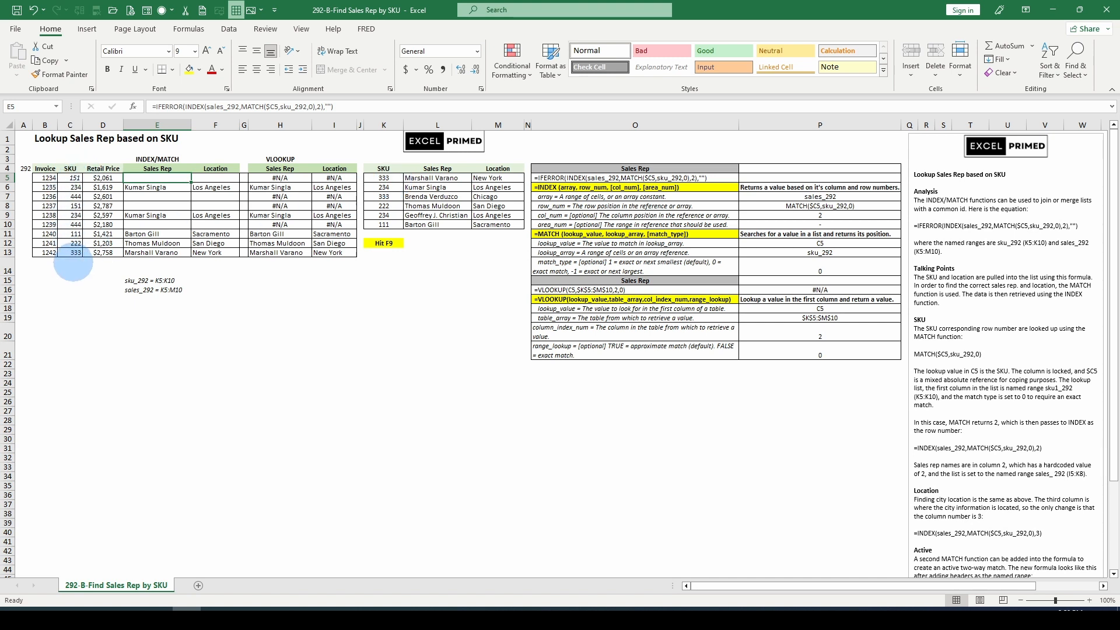
pyautogui.press('F9')
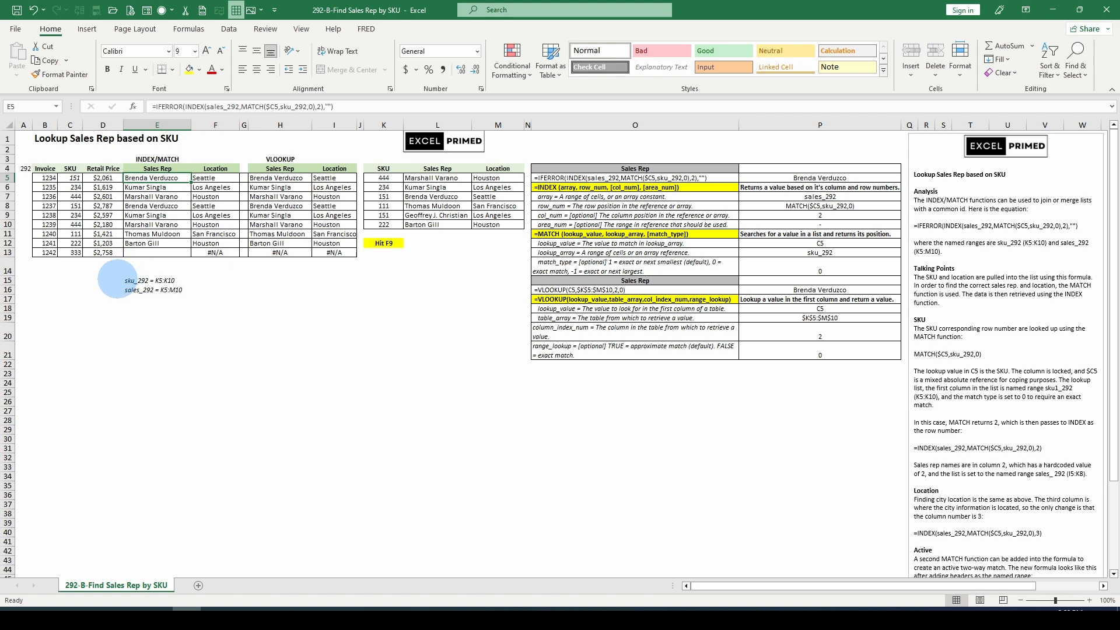
pyautogui.press('F9')
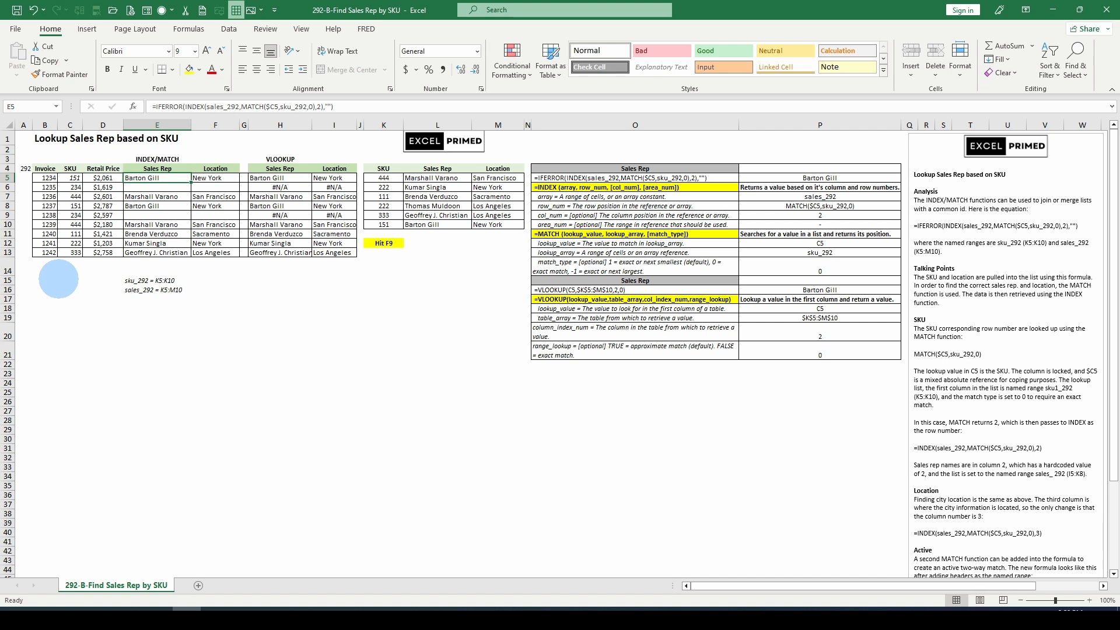
pyautogui.press('F9')
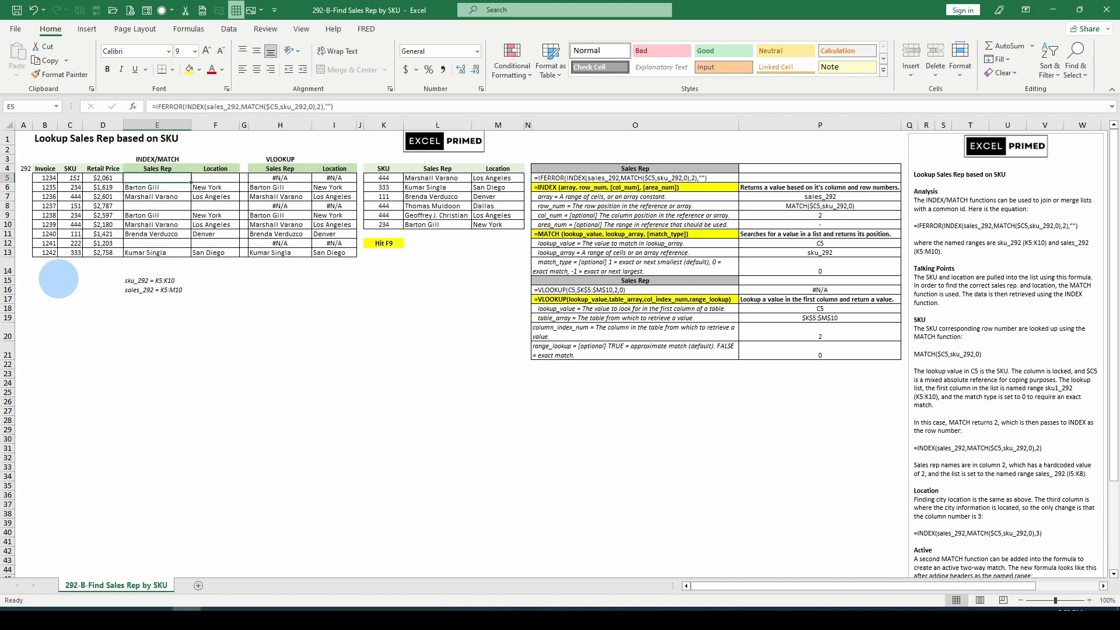
pyautogui.press('F9')
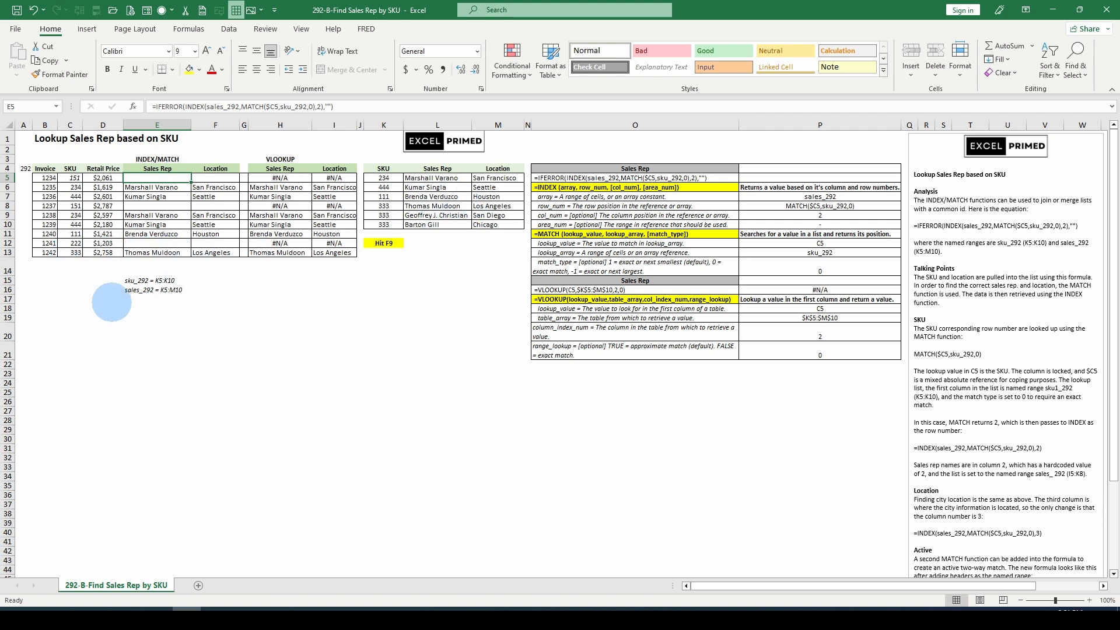
pyautogui.press('F9')
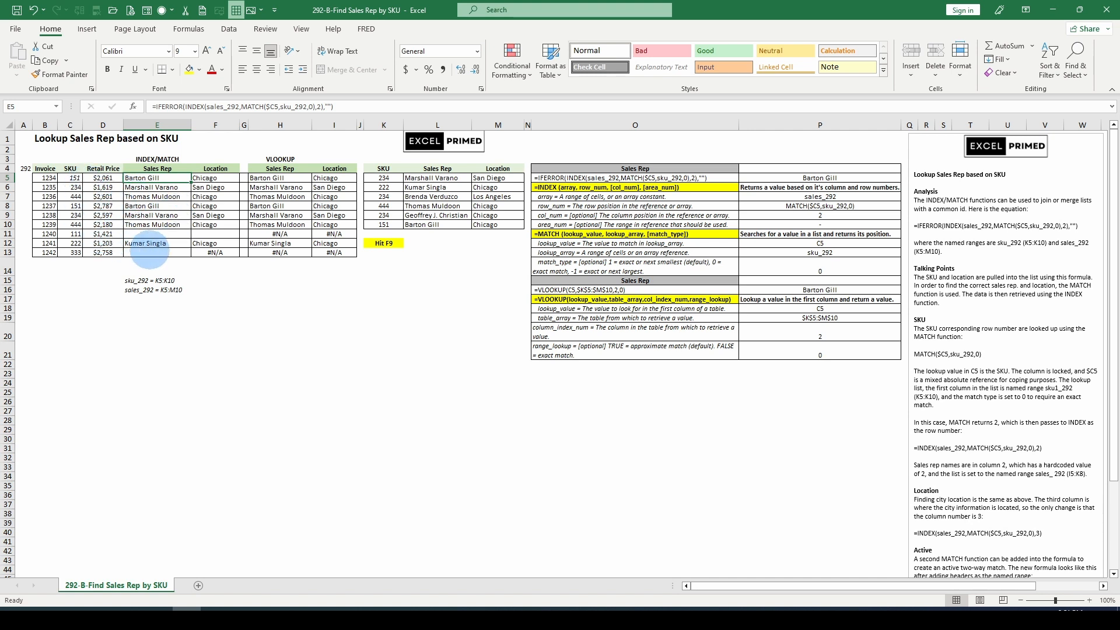
pyautogui.press('F9')
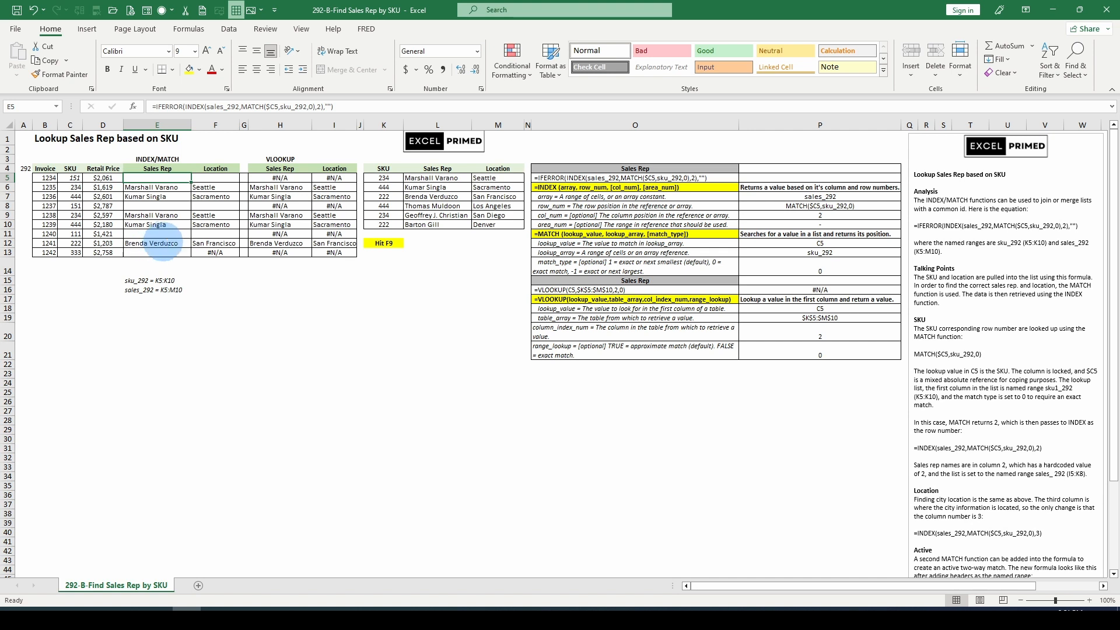
pyautogui.press('F9')
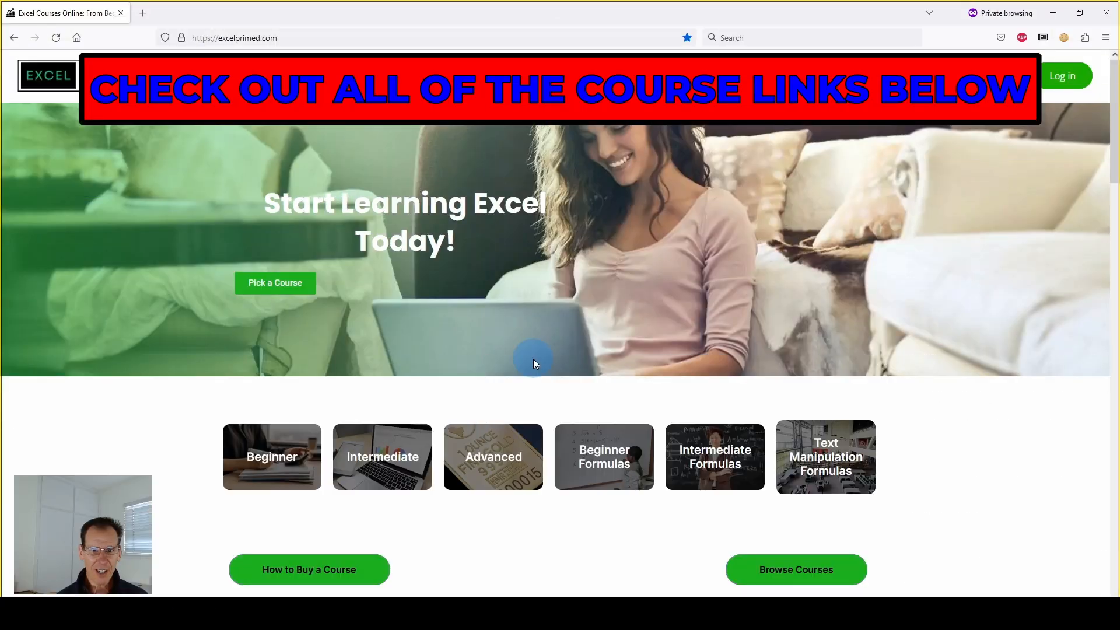
# Switch to the Excel Primed website and scroll through its course listings.
pyautogui.scroll(-7, 533, 359)
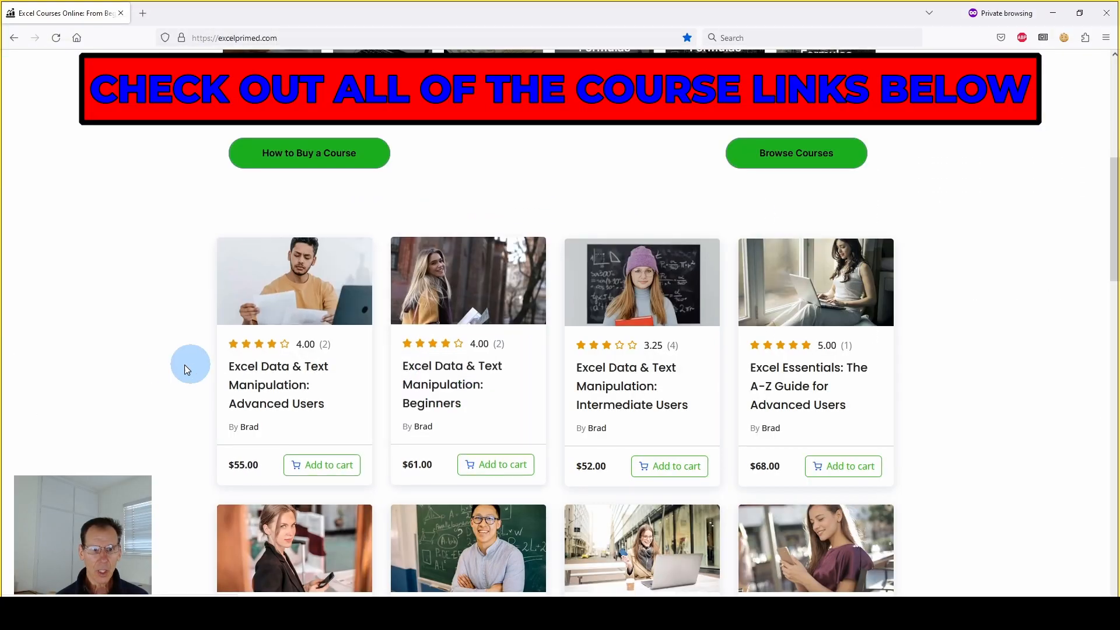
pyautogui.scroll(-2, 184, 367)
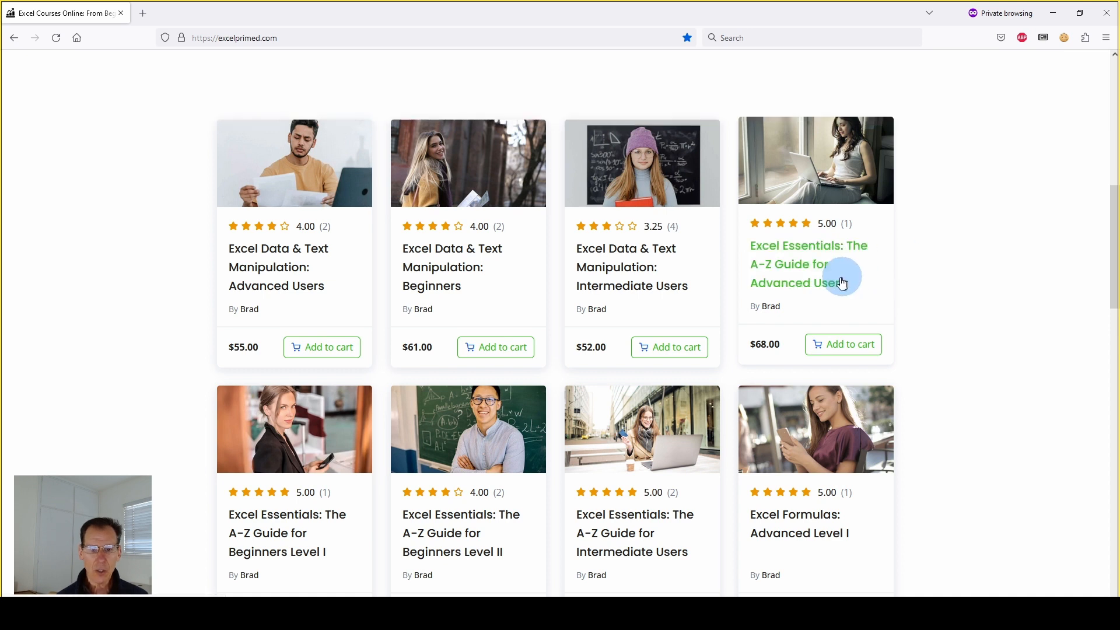
pyautogui.scroll(-1, 423, 389)
pyautogui.scroll(-1, 294, 460)
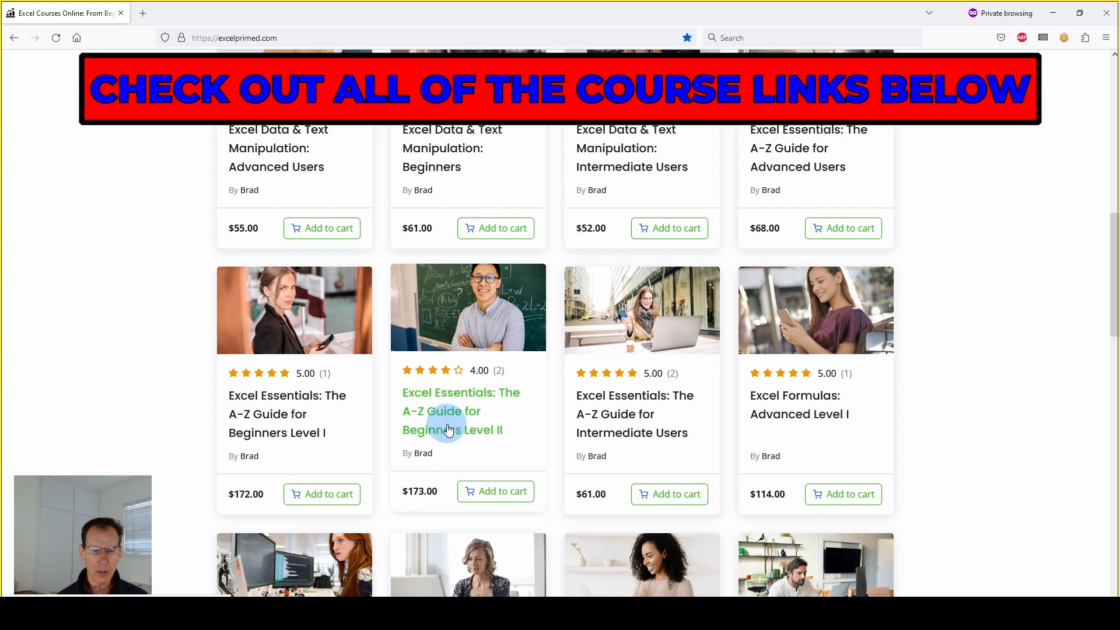
pyautogui.scroll(-2, 868, 338)
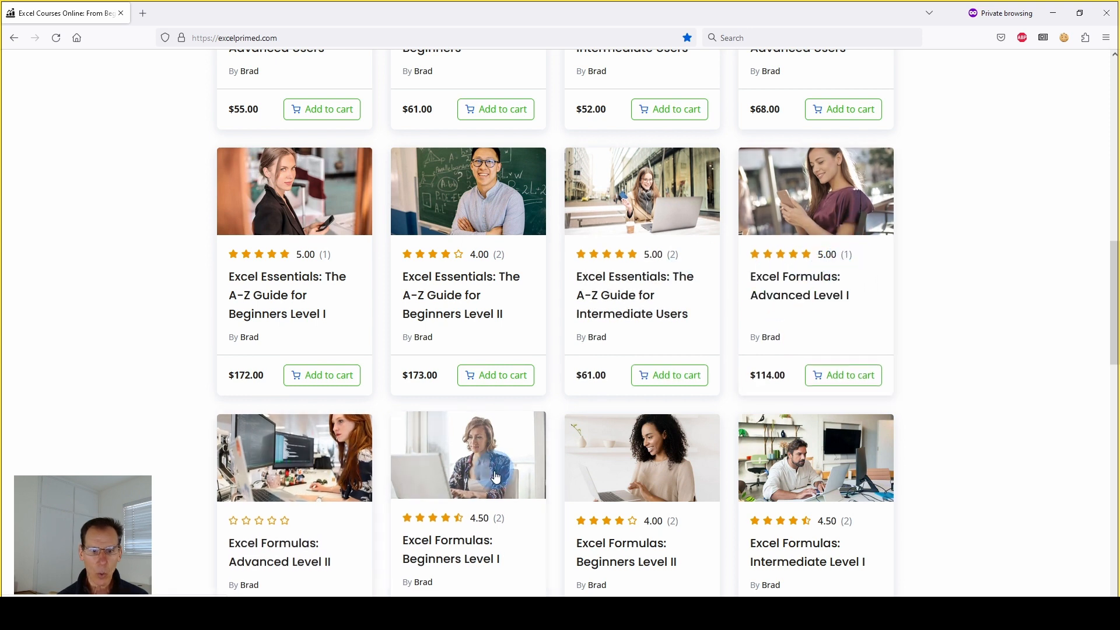
pyautogui.scroll(-1, 489, 467)
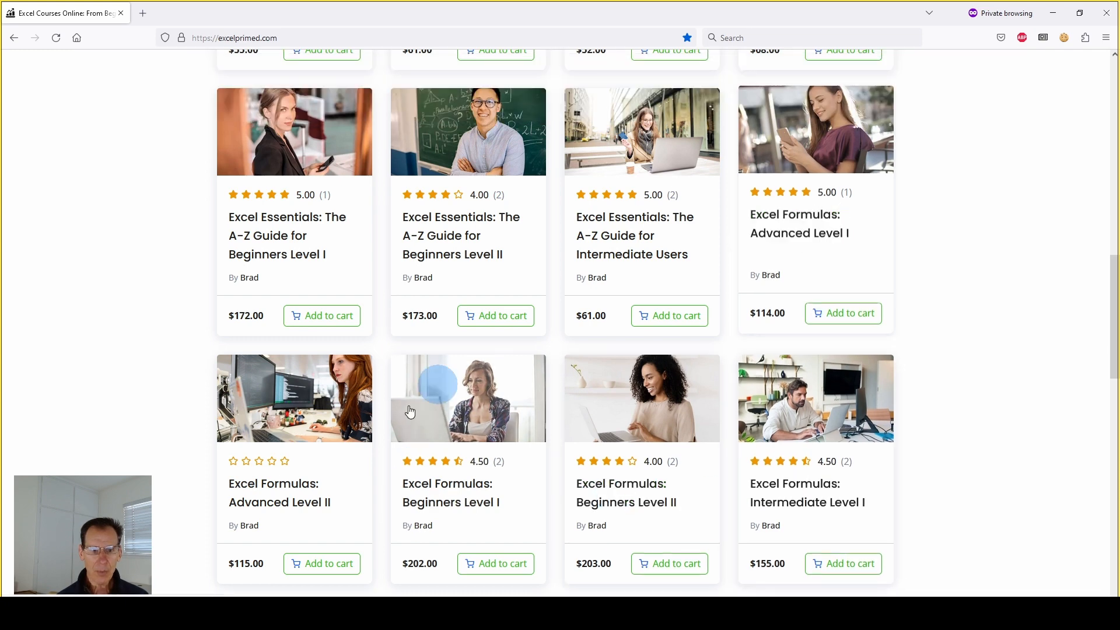
pyautogui.scroll(-2, 252, 518)
pyautogui.scroll(8, 285, 329)
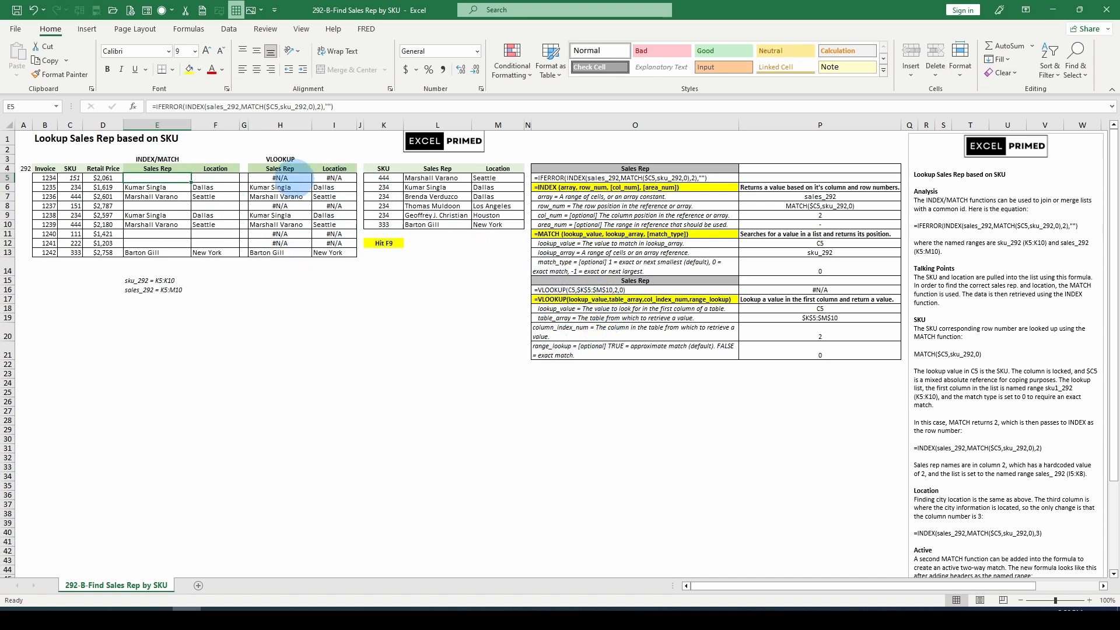
# Open the VLOOKUP formula in H5 for editing to review its arguments, then leave it unchanged.
pyautogui.click(292, 178)
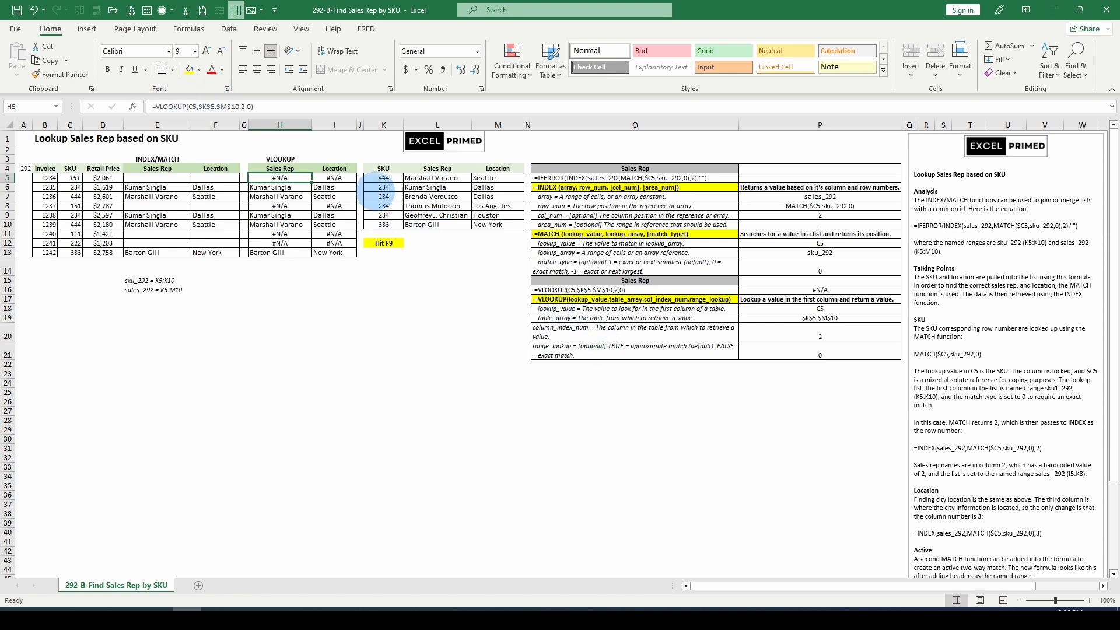
pyautogui.click(190, 106)
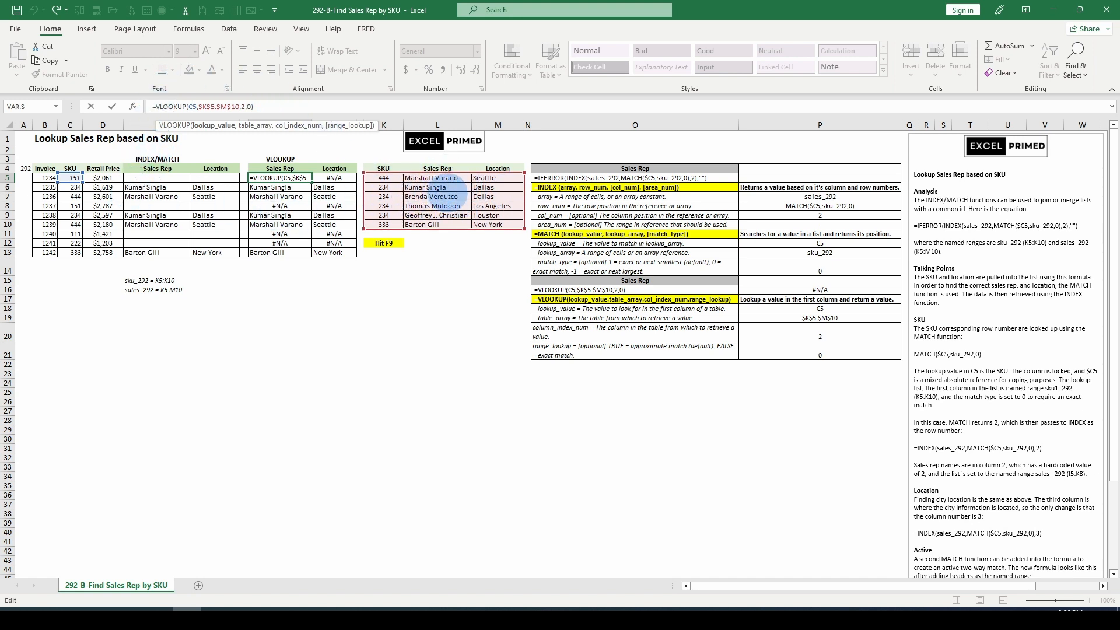
pyautogui.press('Escape')
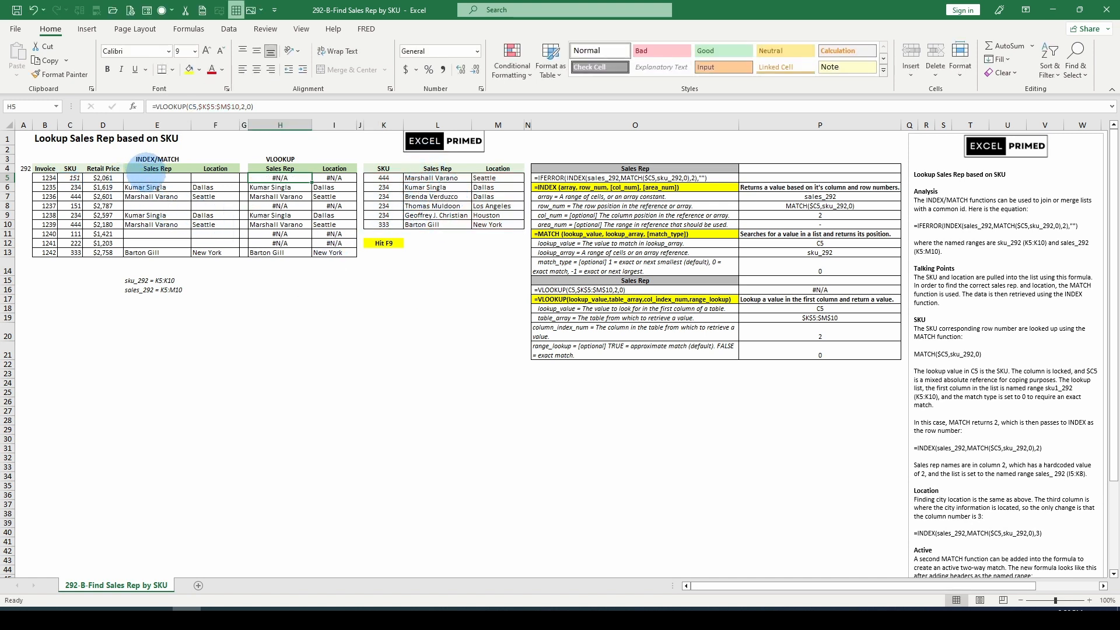
# Recalculate the workbook twice to regenerate the random SKUs, sales reps and locations.
pyautogui.click(158, 169)
pyautogui.press('F9')
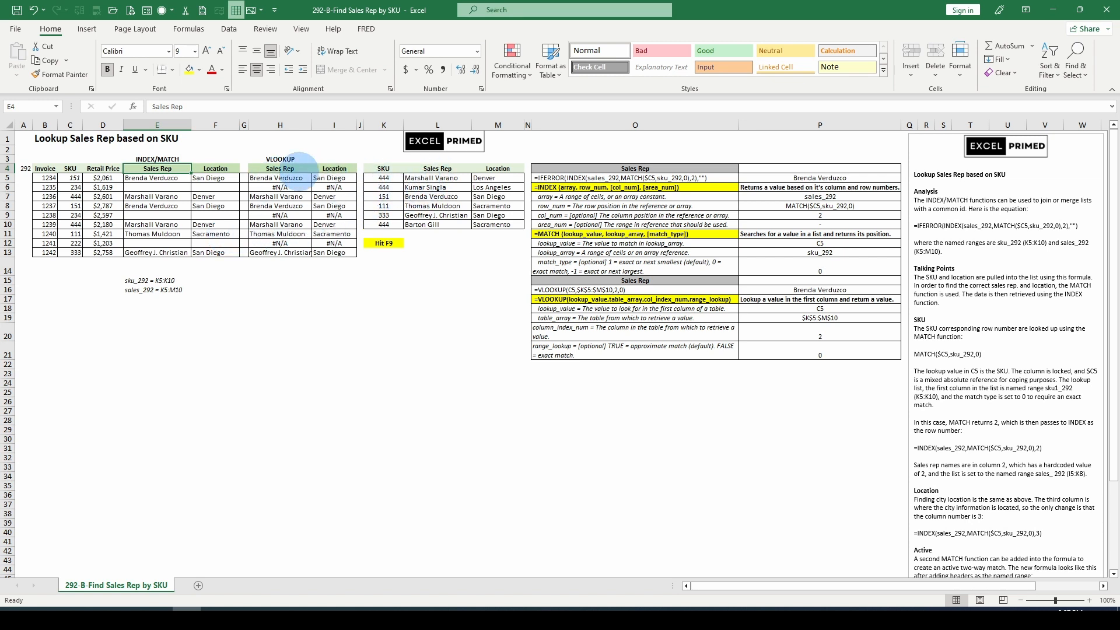
pyautogui.click(279, 177)
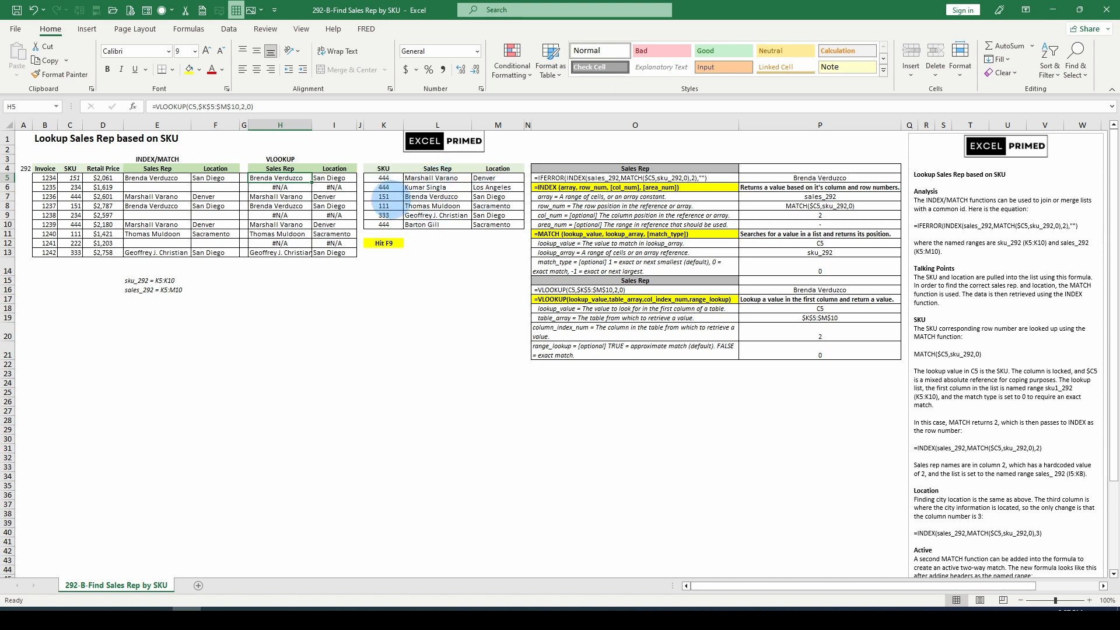
pyautogui.press('F9')
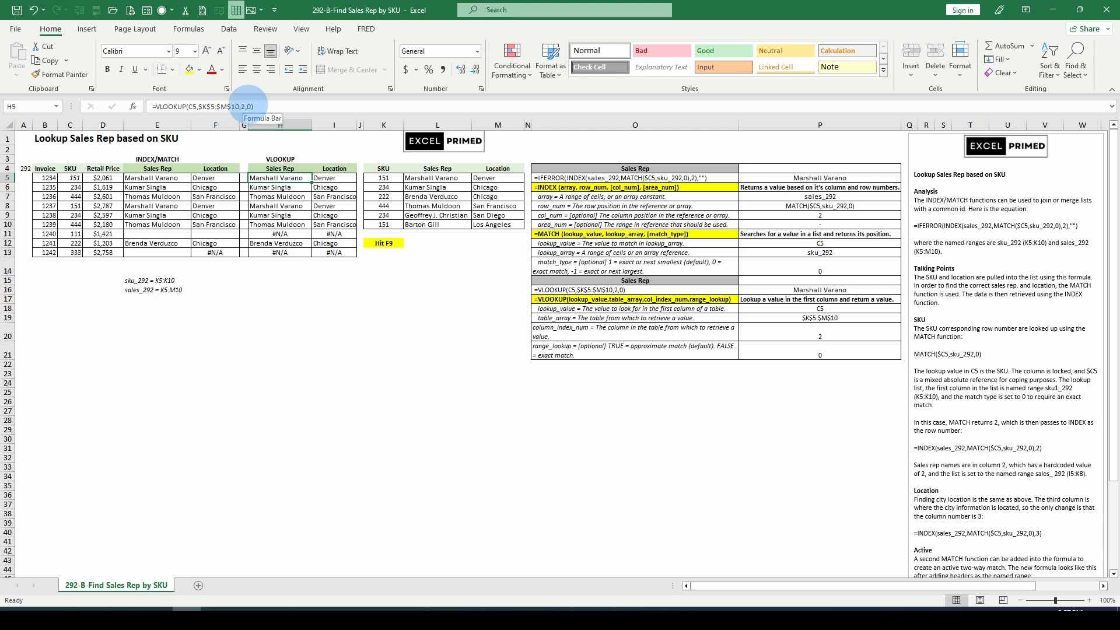
# Open the VLOOKUP formula in H5 for editing again and exit without changing it.
pyautogui.click(247, 106)
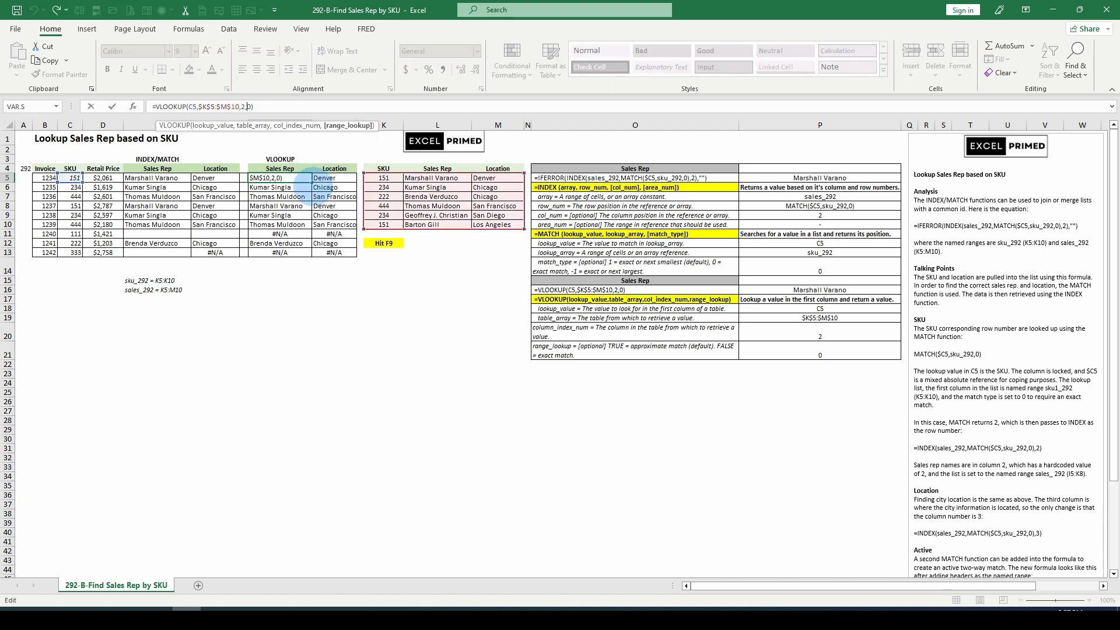
pyautogui.press('Escape')
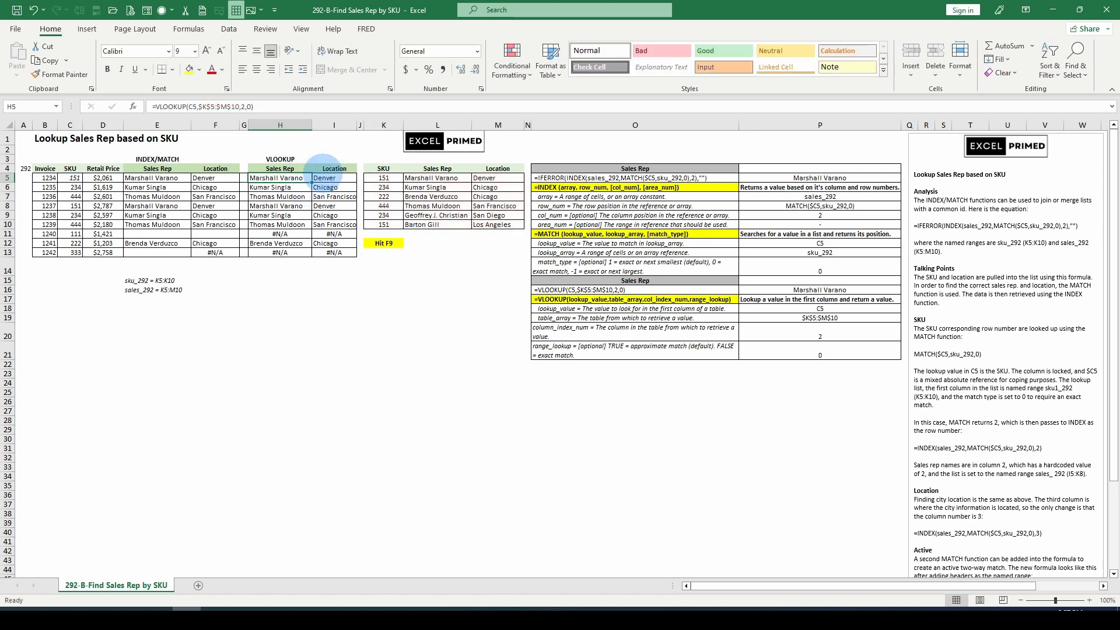
# Recalculate the workbook three times to generate new sample SKUs, and italicize the SKU in cell K5.
pyautogui.click(382, 178)
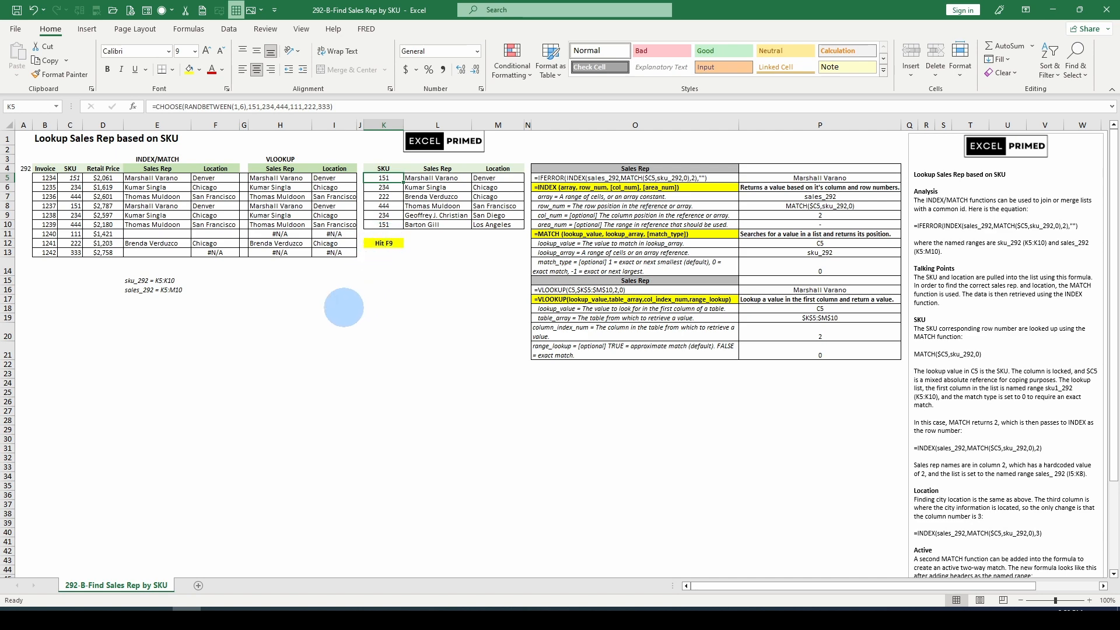
pyautogui.press('F9')
pyautogui.press('F9')
pyautogui.press('F9')
pyautogui.press('F9')
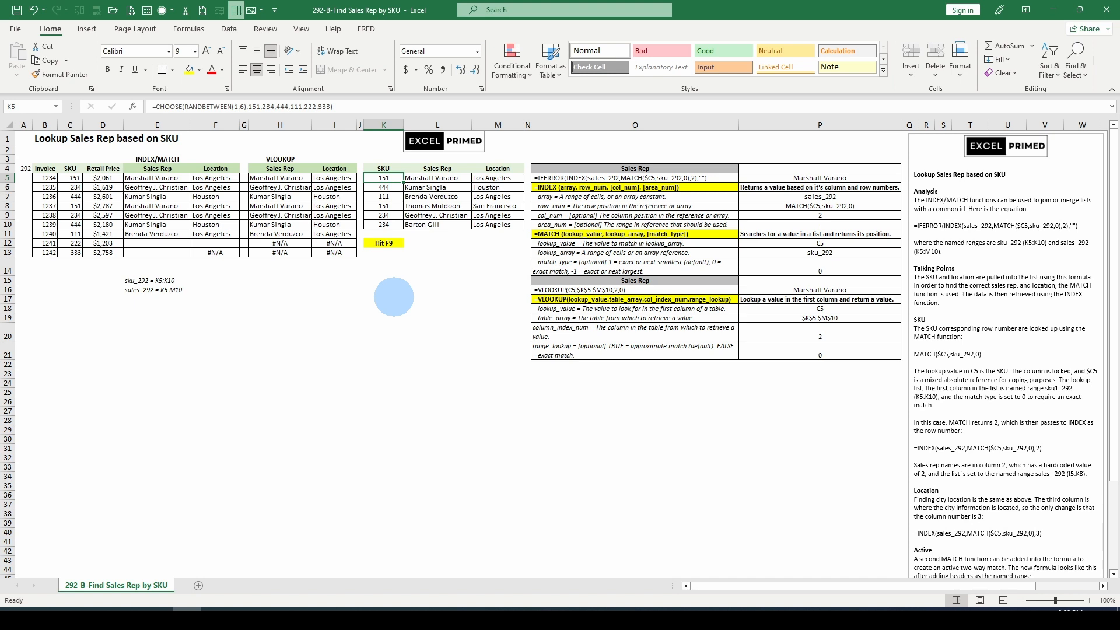
pyautogui.hotkey('ctrl', 'i')
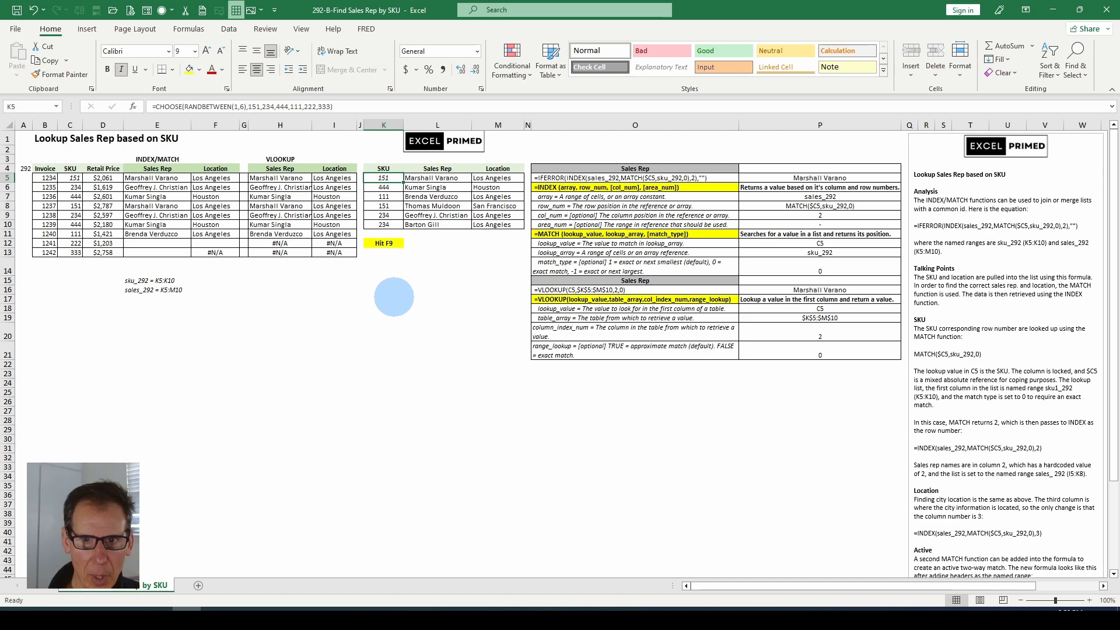